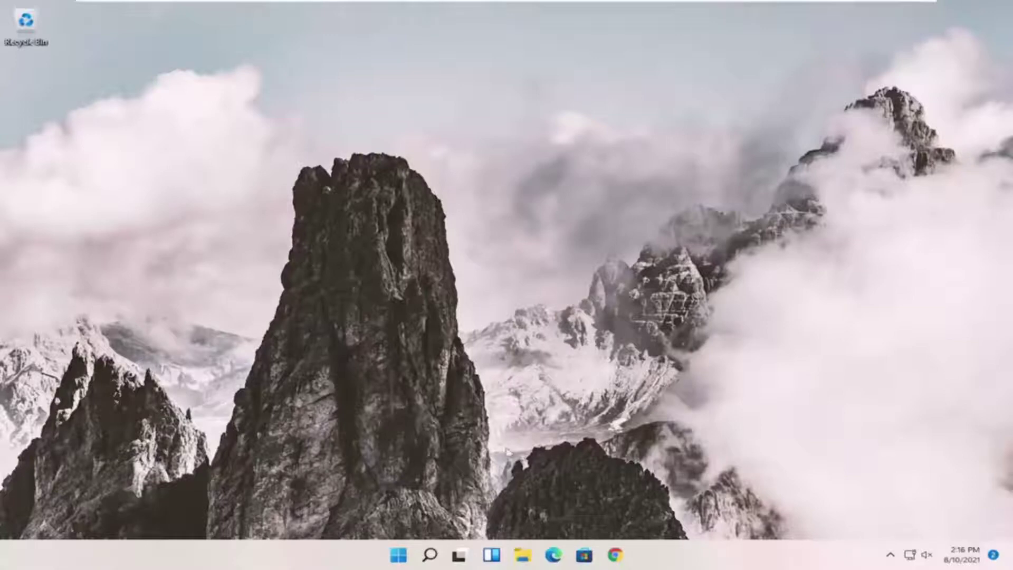
Step: Search for 'regedit' and run Registry Editor as administrator, approving the UAC prompt
click(430, 559)
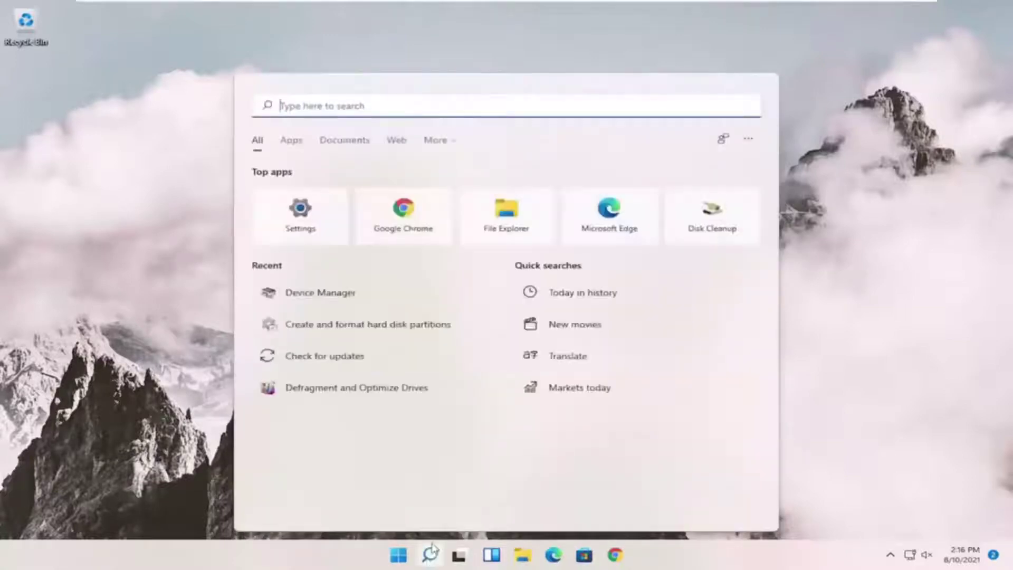
text(regedit)
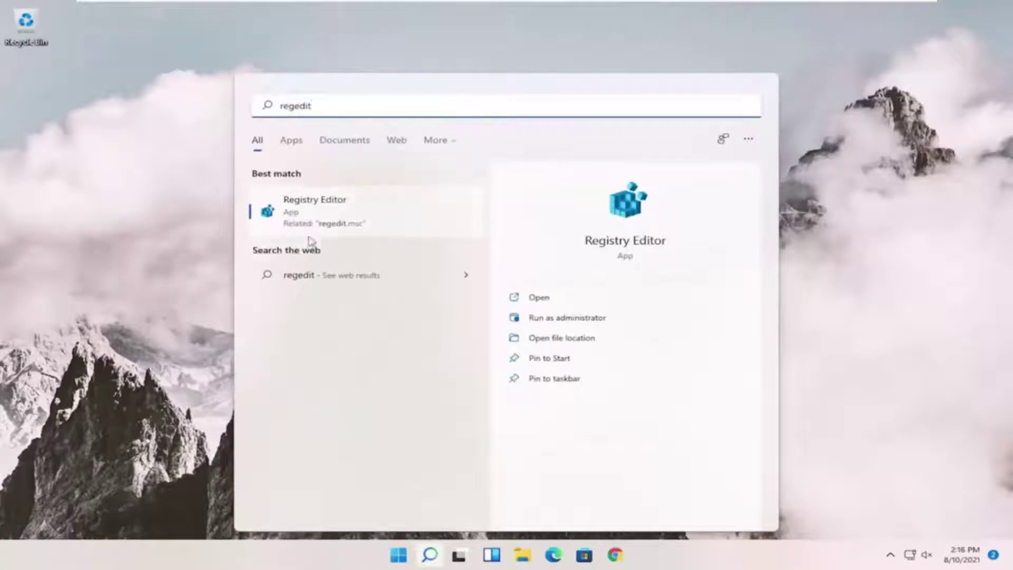
right_click(328, 209)
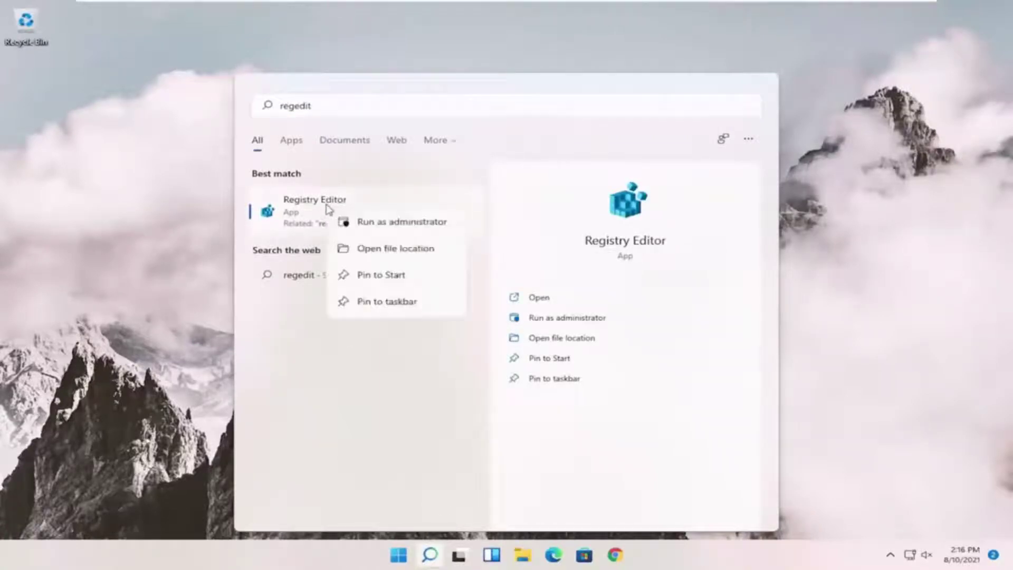
click(360, 223)
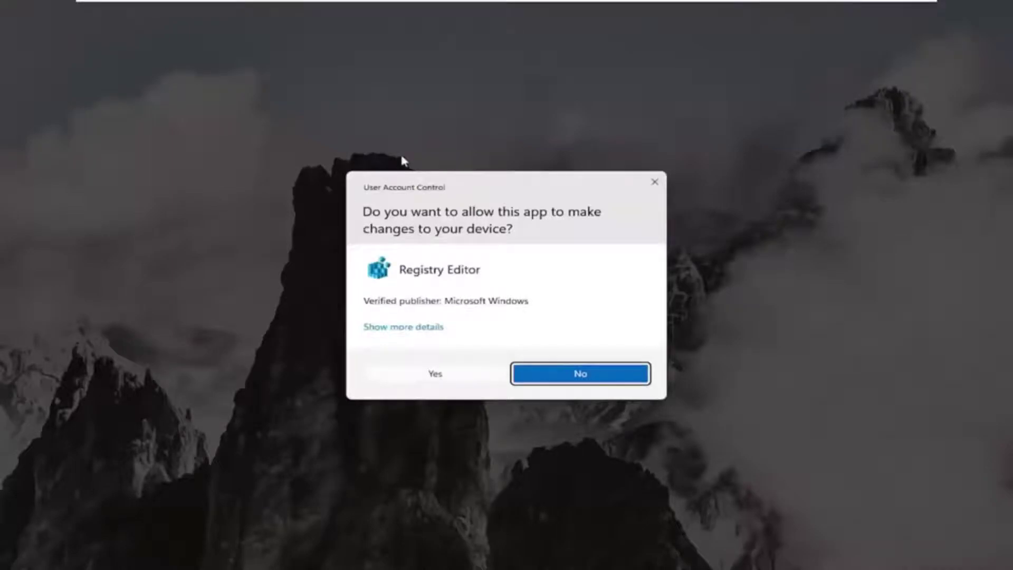
click(405, 377)
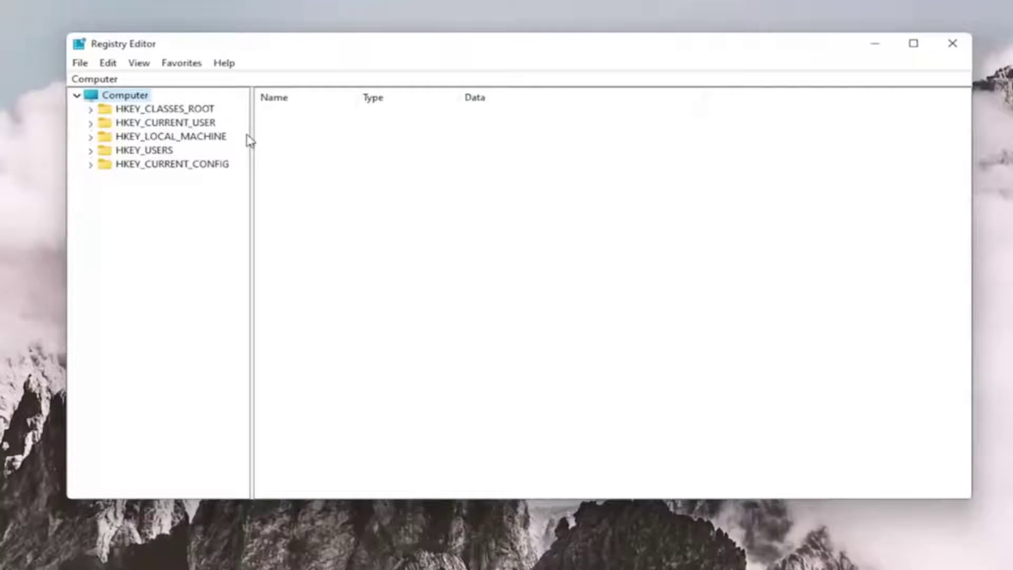
click(81, 65)
click(114, 99)
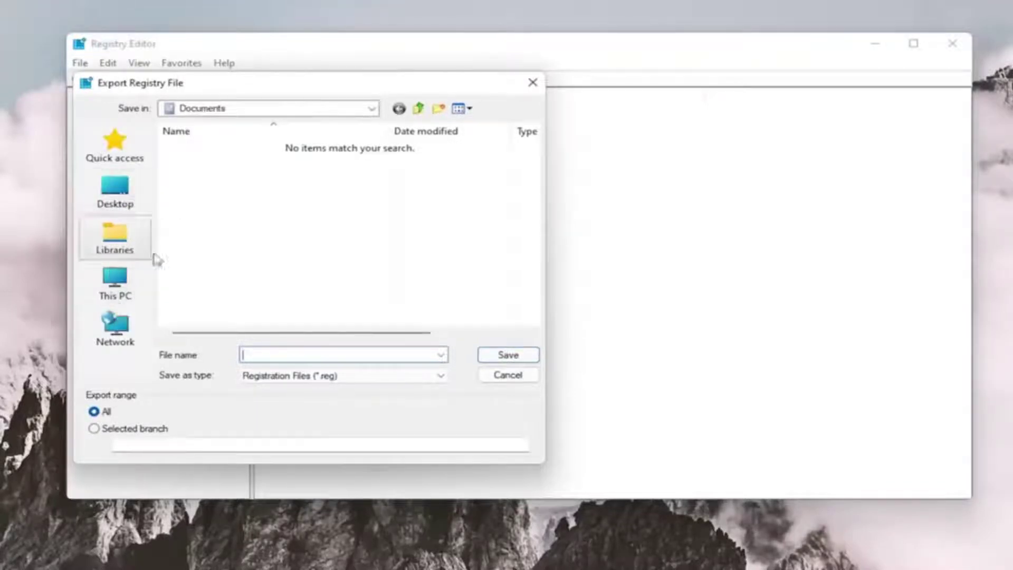
click(498, 380)
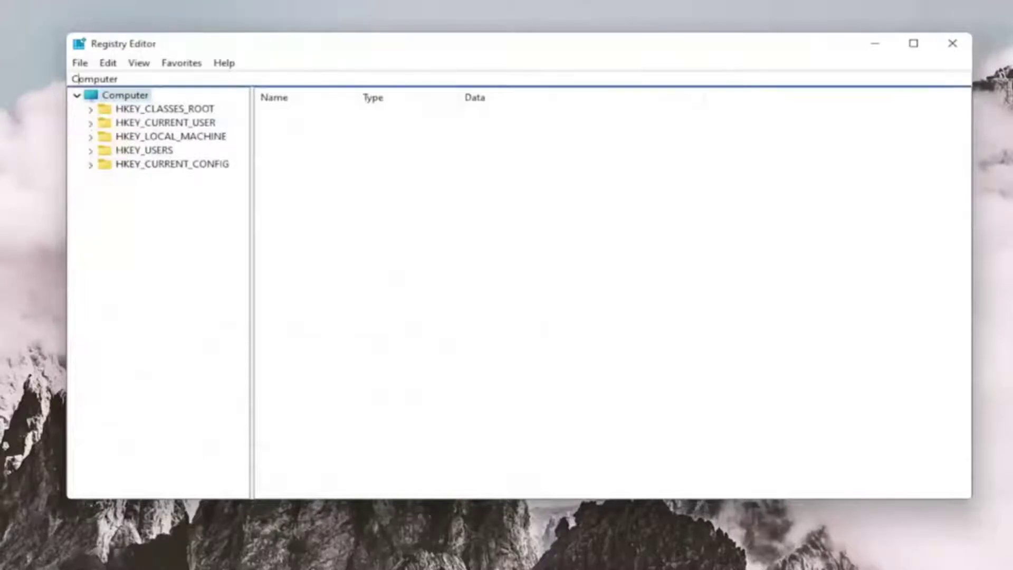
click(72, 64)
click(117, 81)
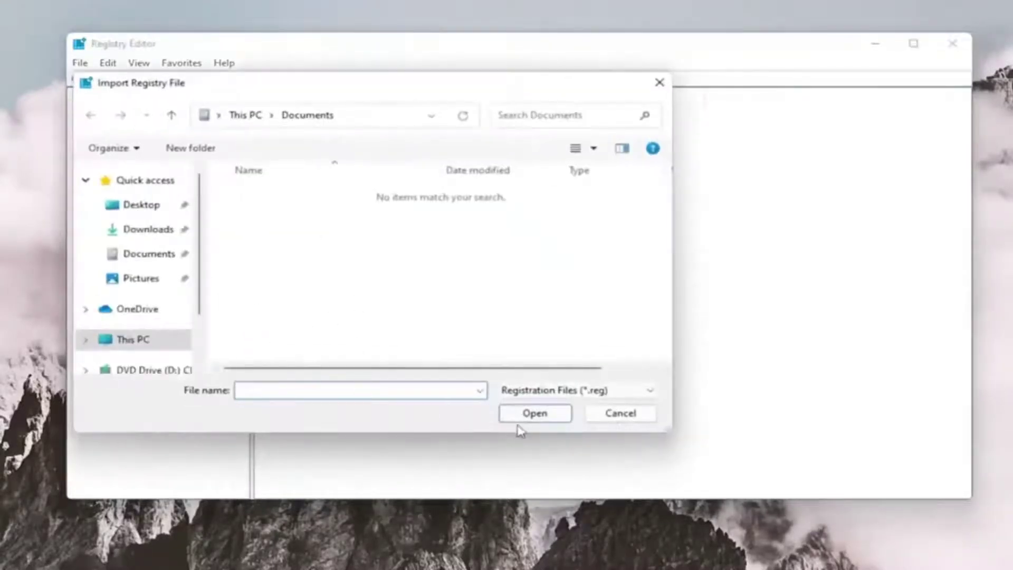
click(611, 415)
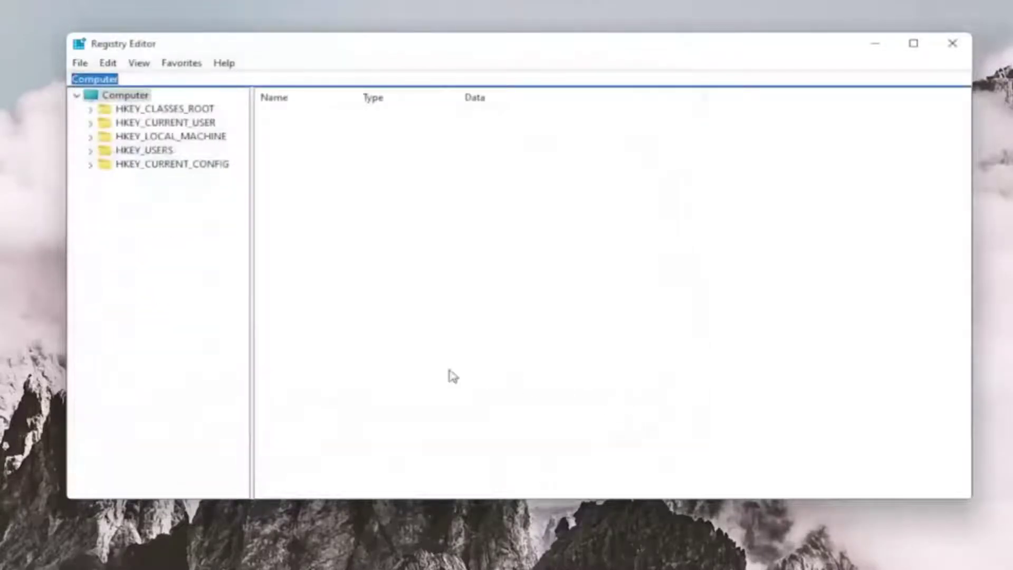
Step: Expand HKEY_CLASSES_ROOT, jump to Msi.Package by typing 'msi', and expand its subkeys
double_click(160, 109)
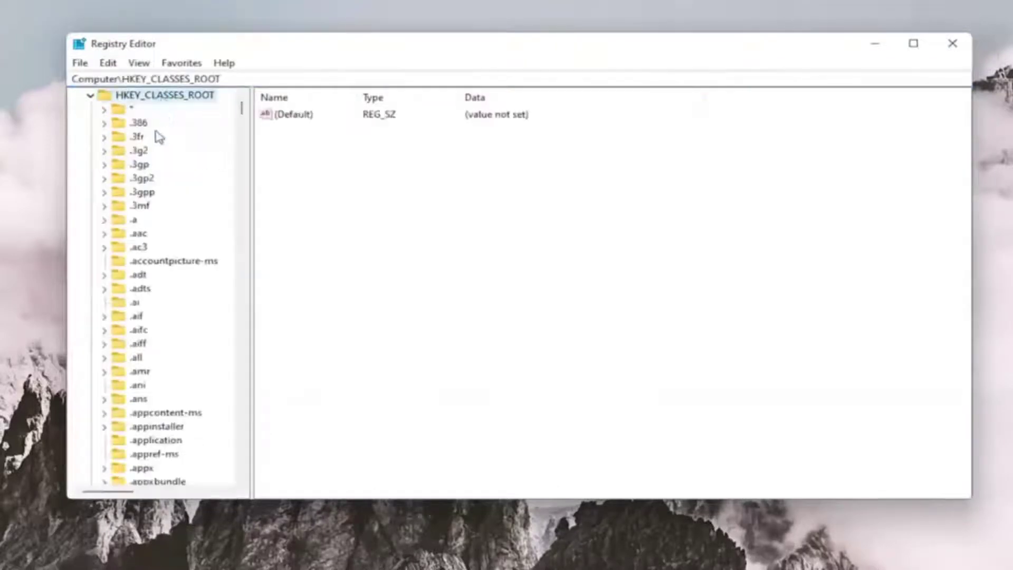
scroll(147, 392, down, 8)
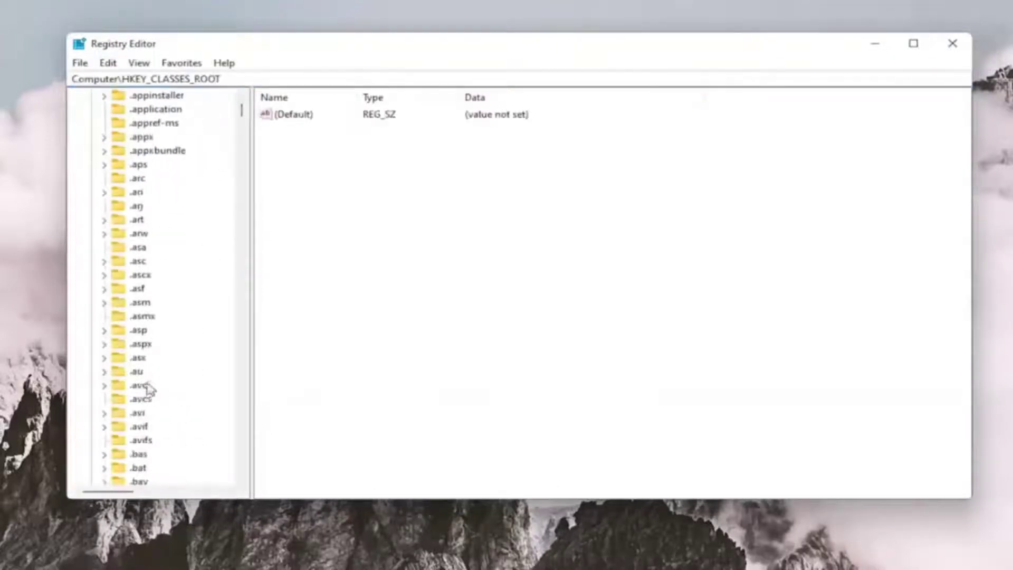
scroll(144, 343, down, 9)
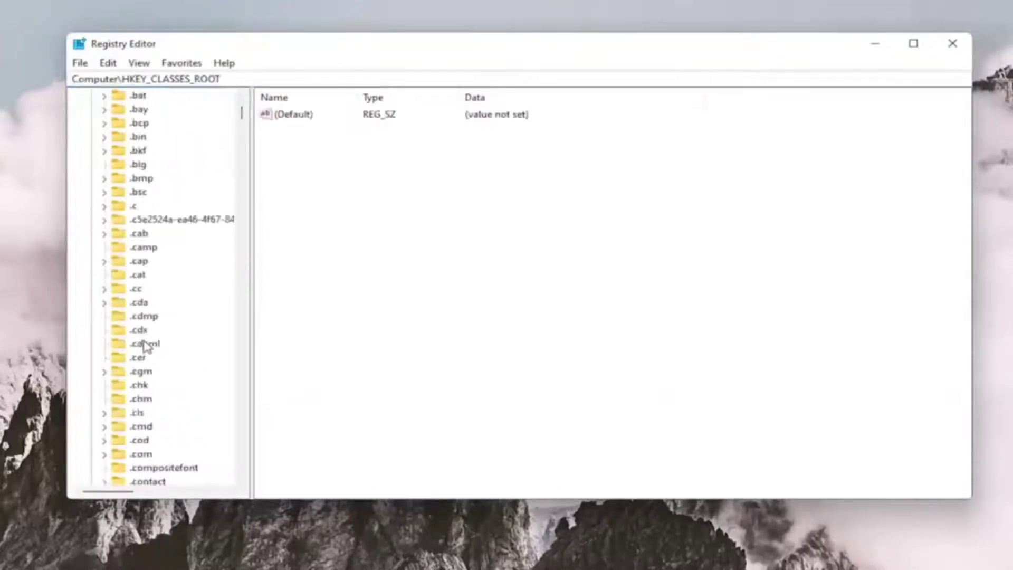
click(154, 219)
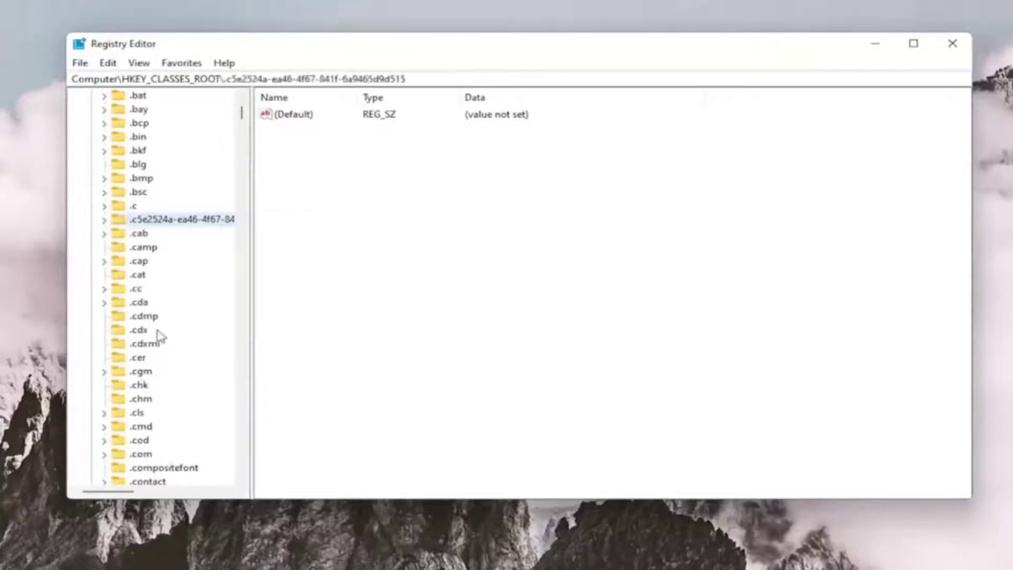
text(msi)
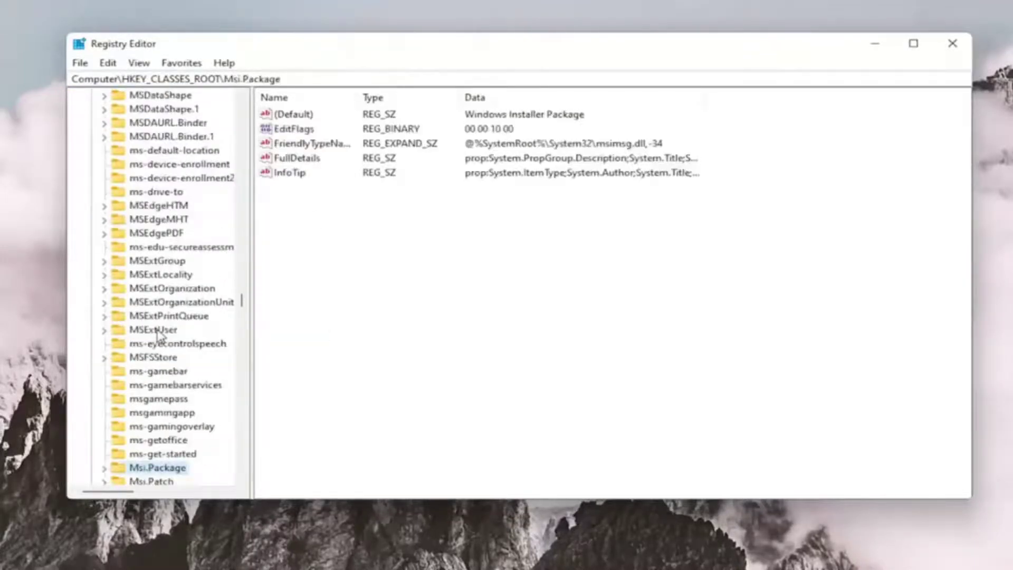
scroll(146, 401, down, 1)
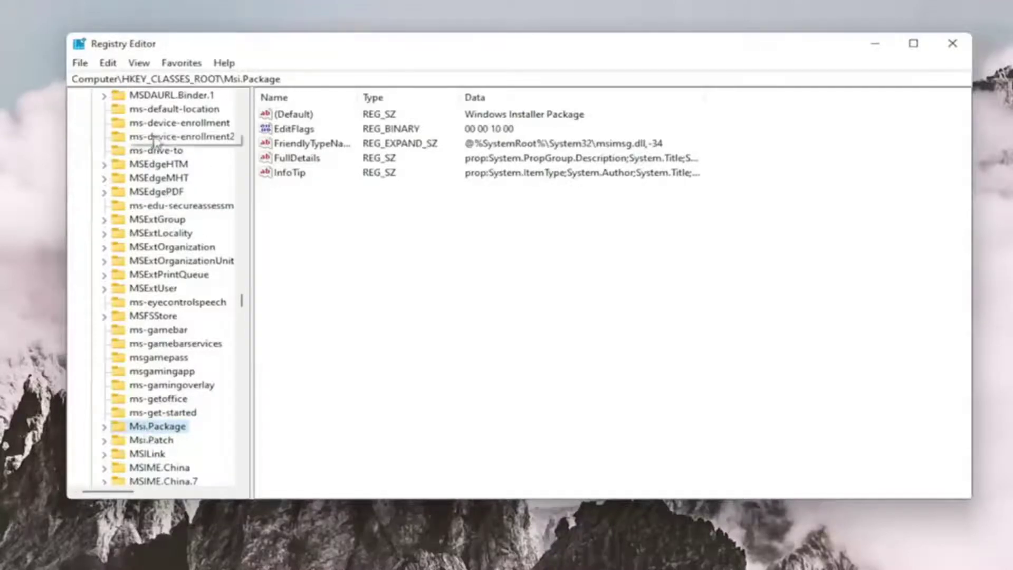
scroll(169, 138, up, 3)
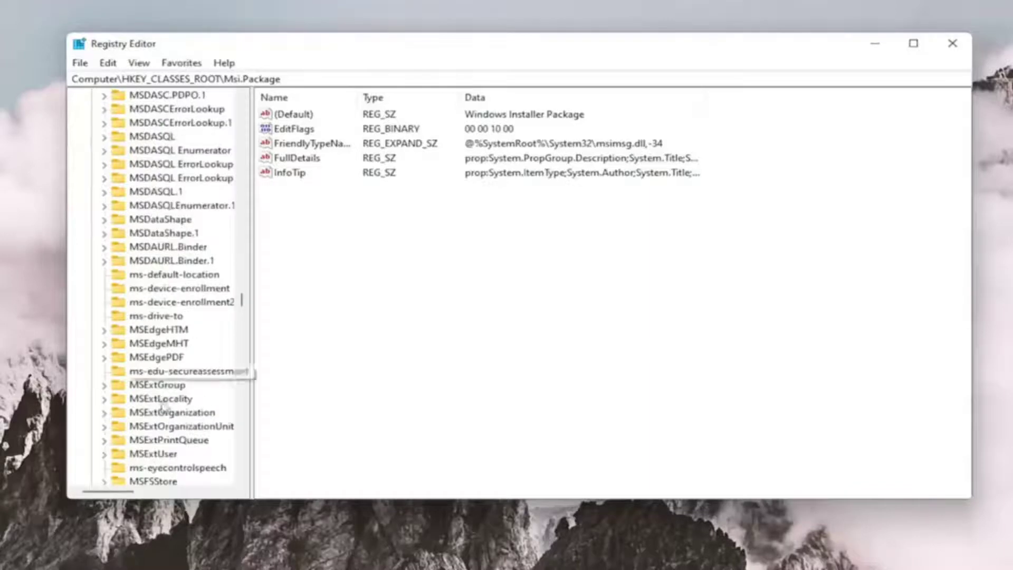
scroll(165, 258, down, 10)
scroll(164, 260, up, 3)
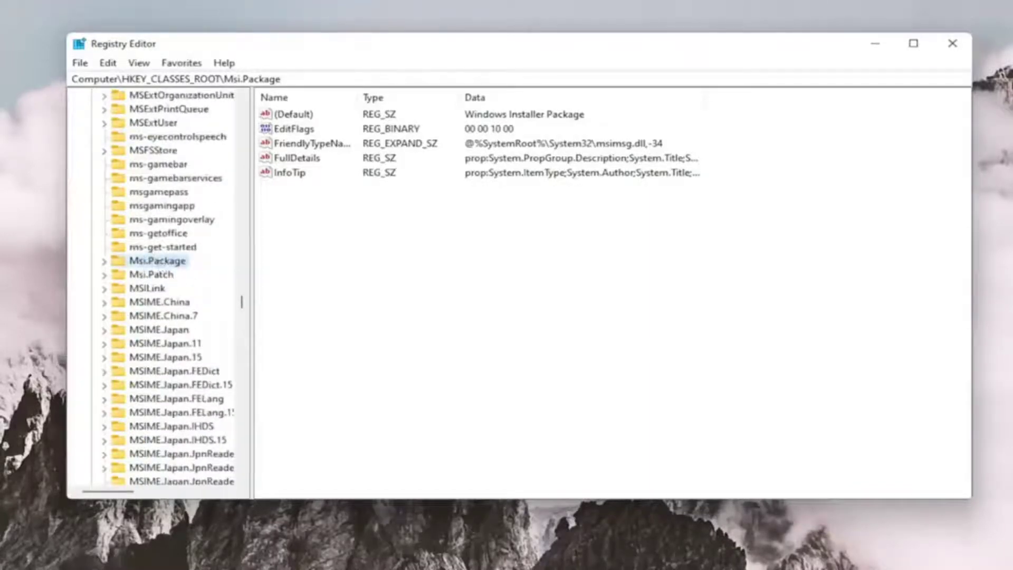
double_click(149, 264)
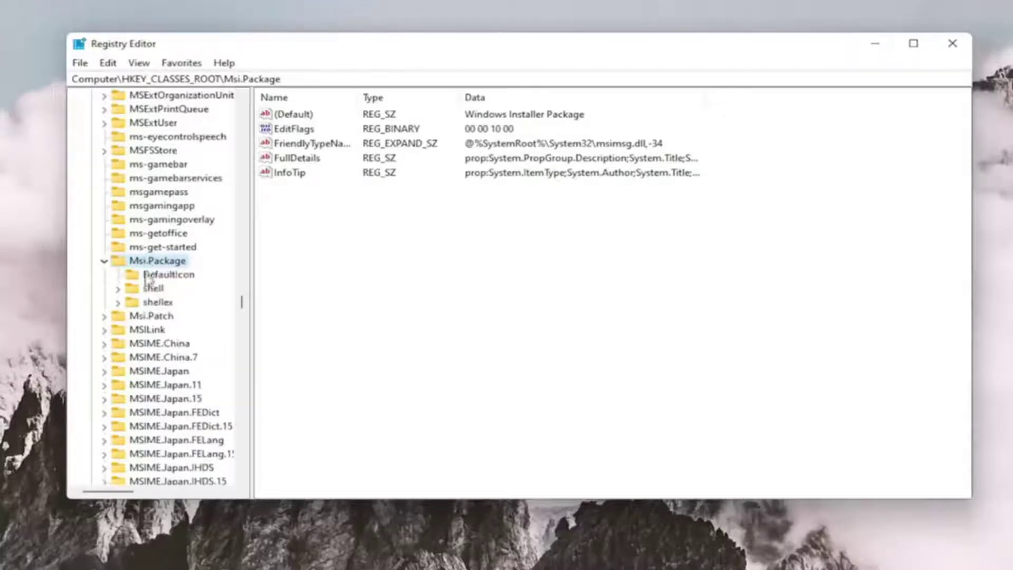
Step: Create a new key named 'runas' under Msi.Package\shell
double_click(153, 289)
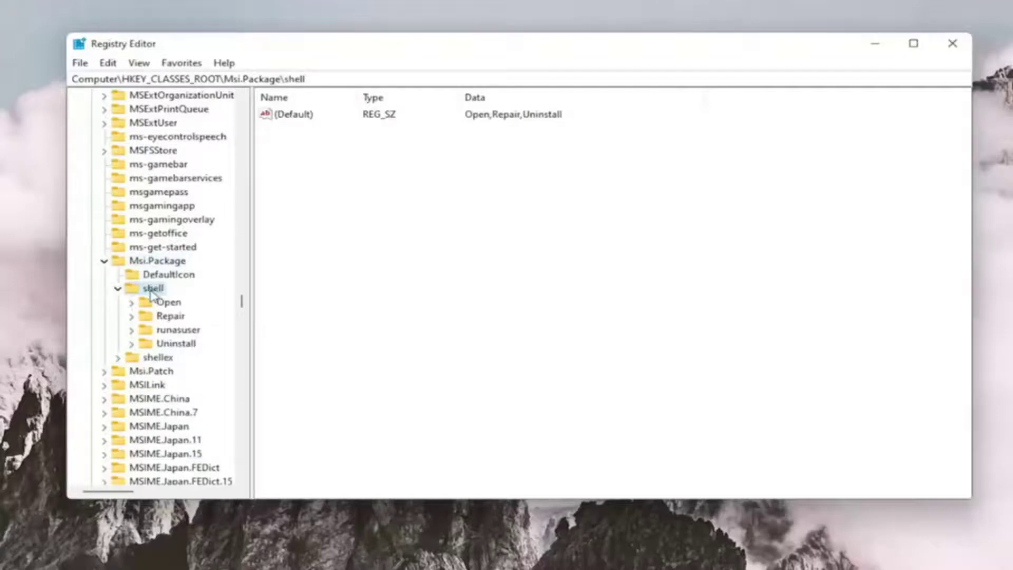
right_click(153, 290)
mouse_move(294, 321)
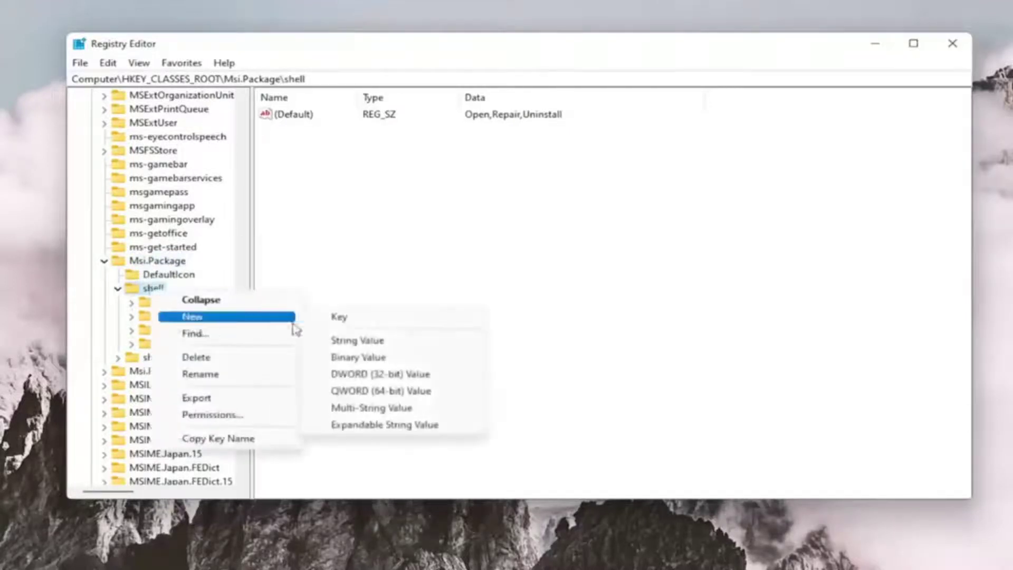
click(375, 319)
text(runas)
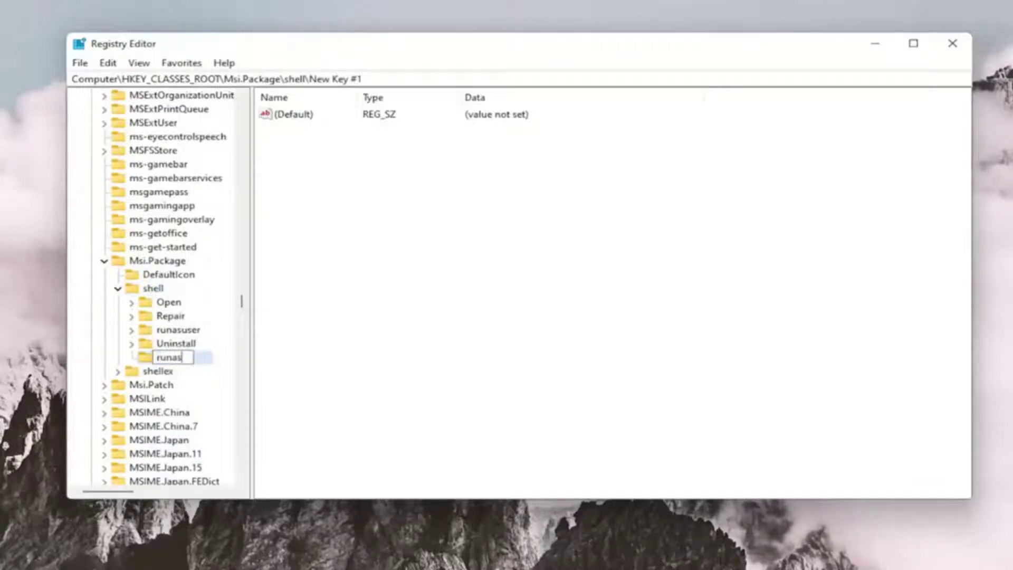
key(Return)
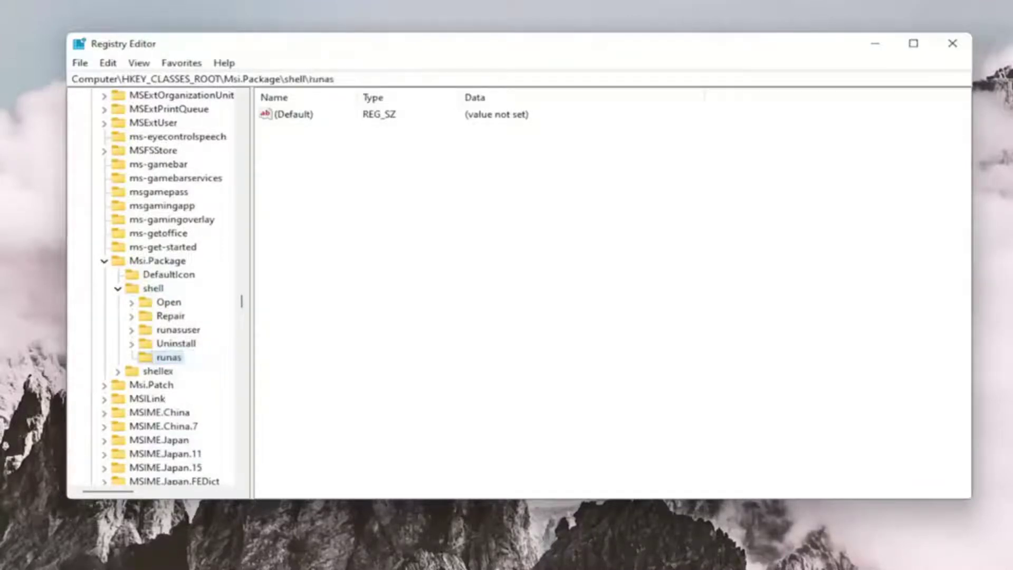
Step: Set the runas key's (Default) value data to 'install as &administrator'
click(290, 115)
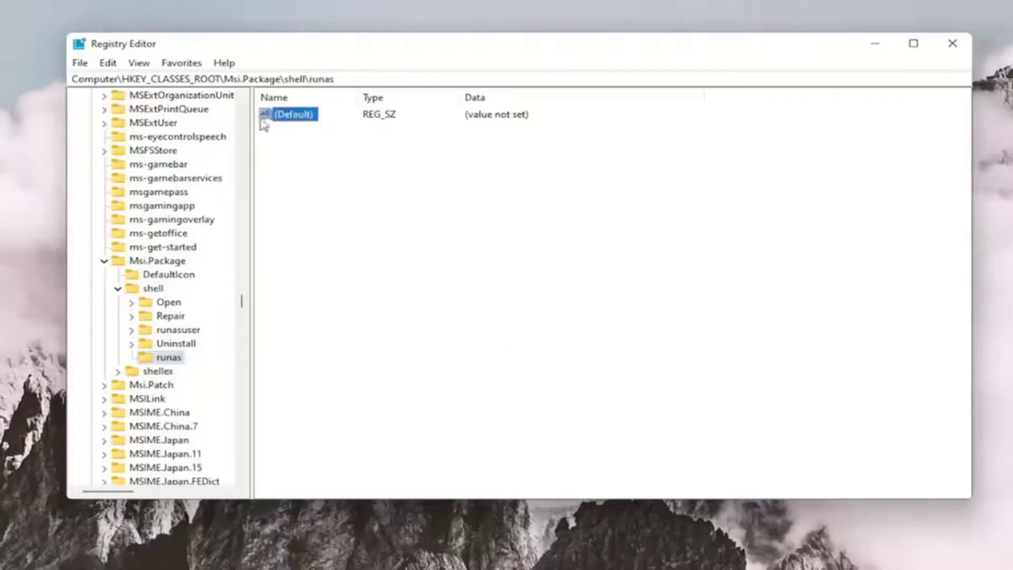
double_click(299, 115)
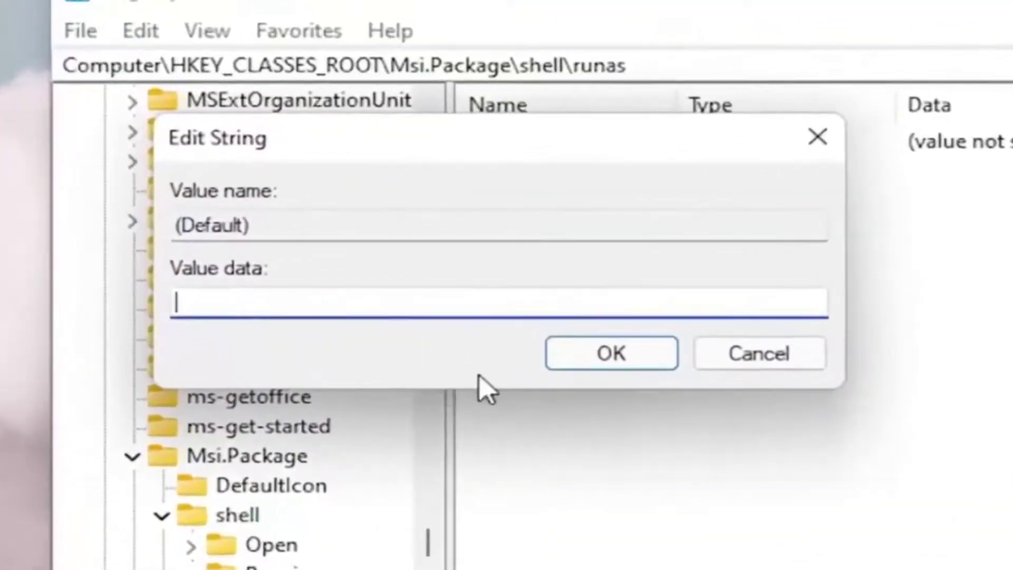
text(install as)
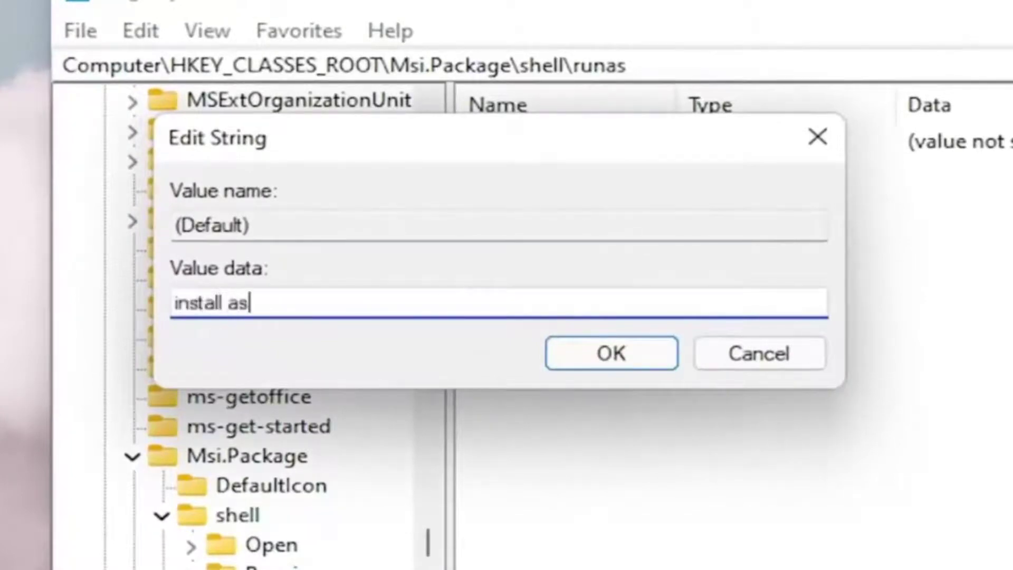
text( &)
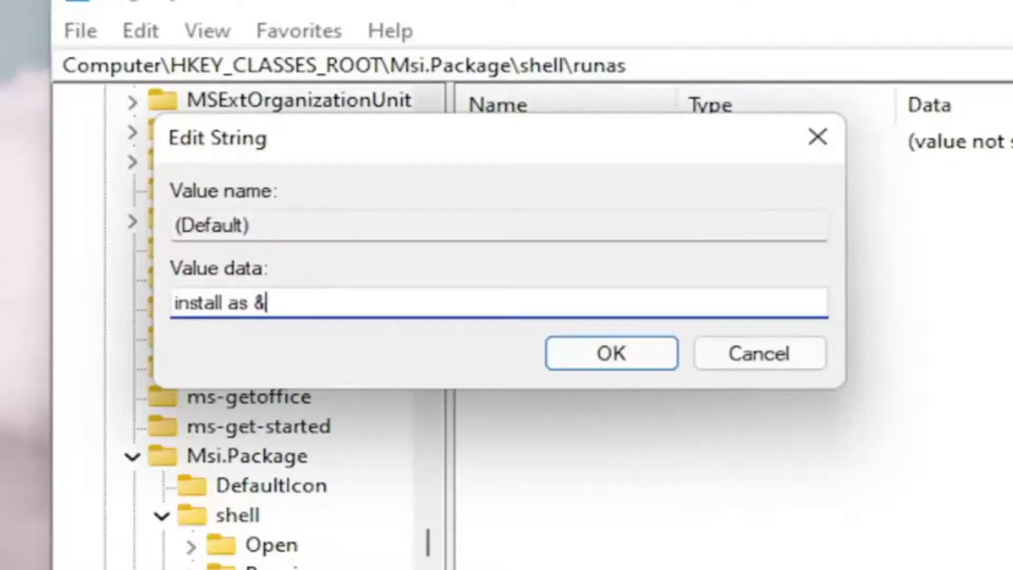
text(adm)
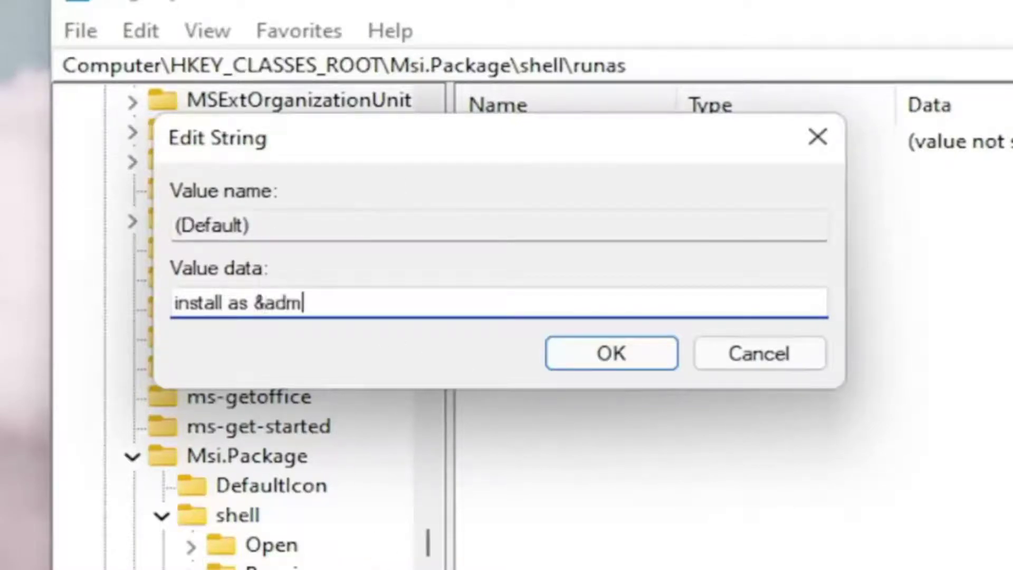
text(inistrator)
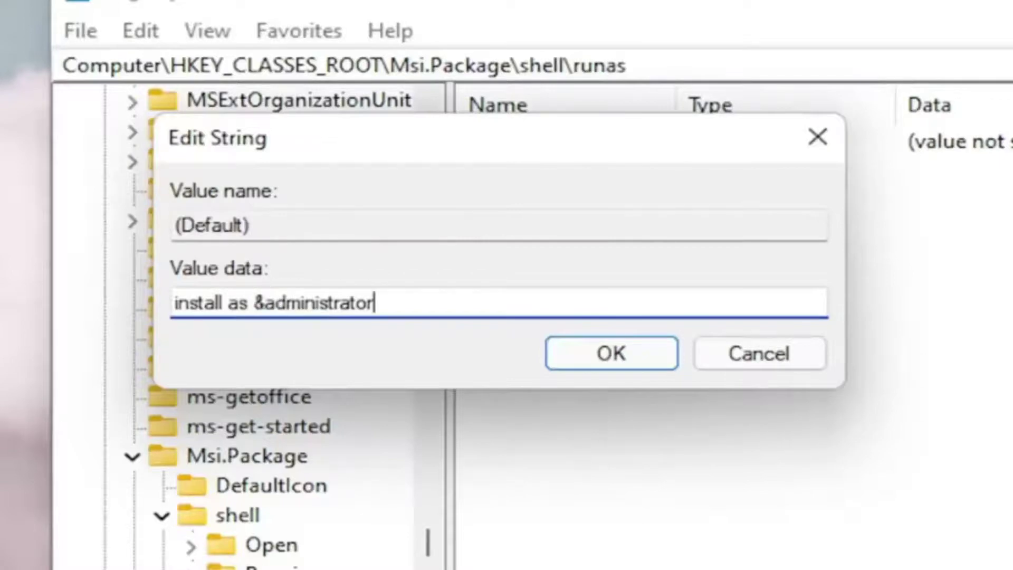
click(603, 355)
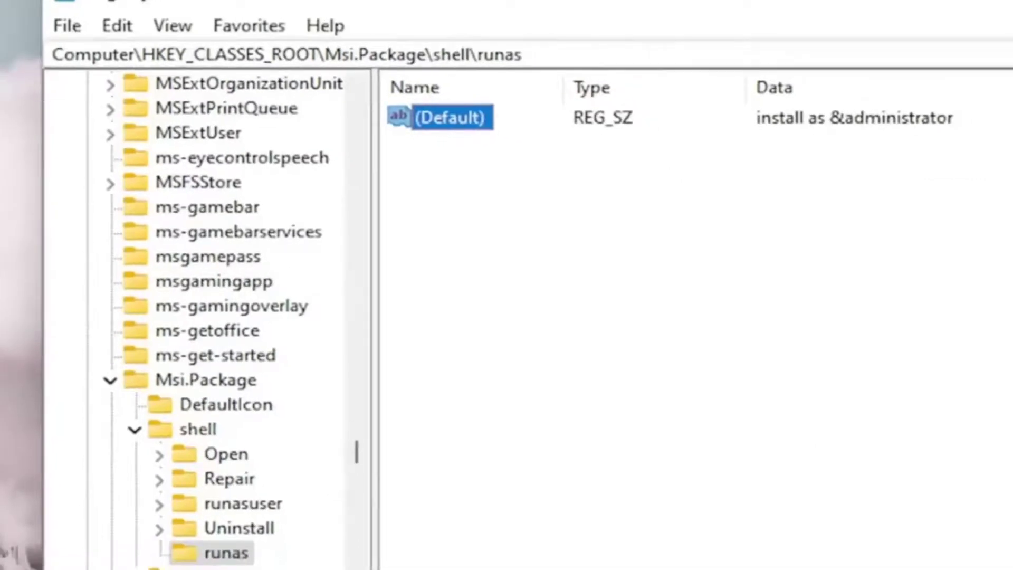
Step: Create a subkey named 'command' under runas and select its values
click(232, 559)
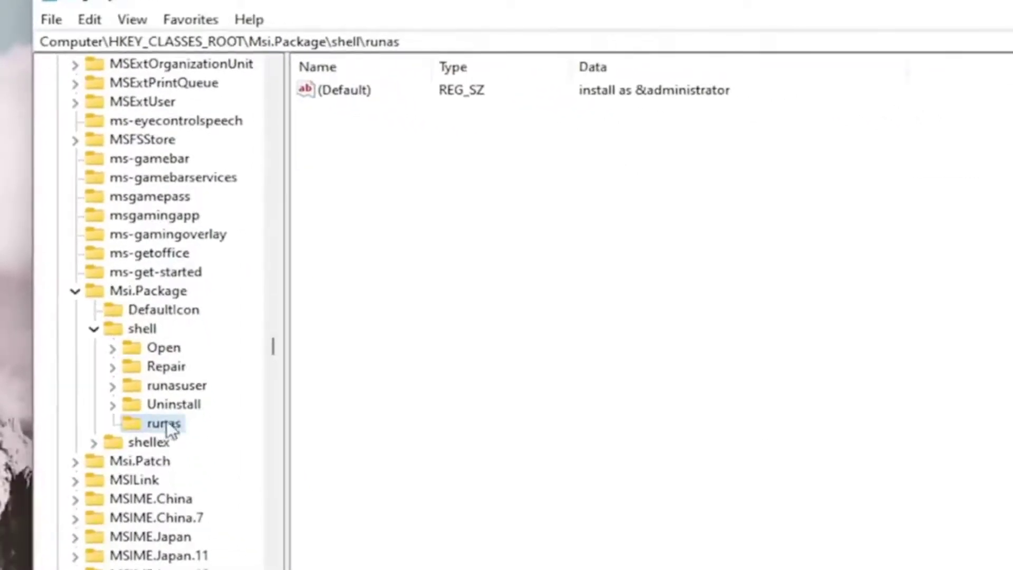
right_click(168, 427)
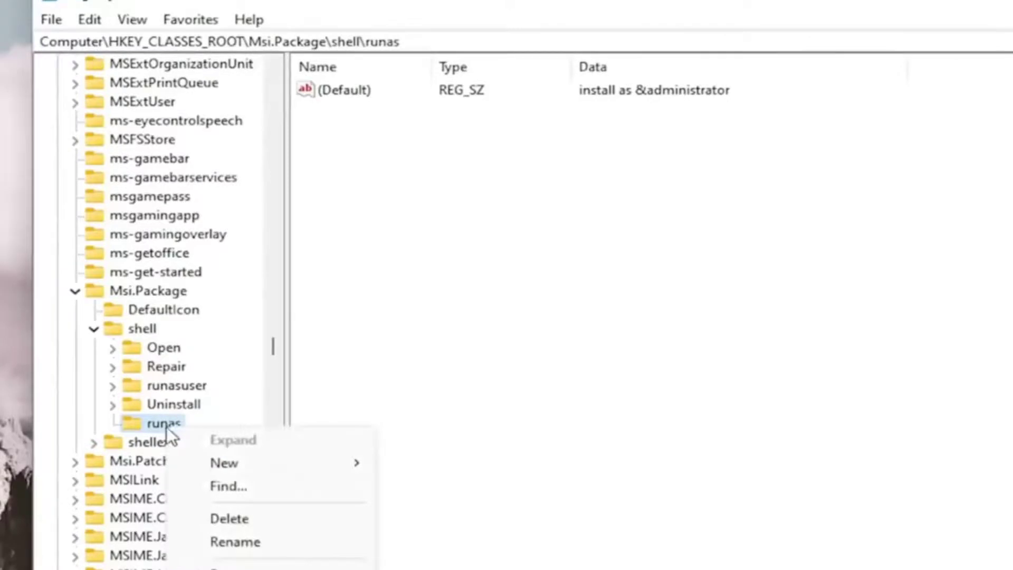
mouse_move(226, 464)
click(399, 463)
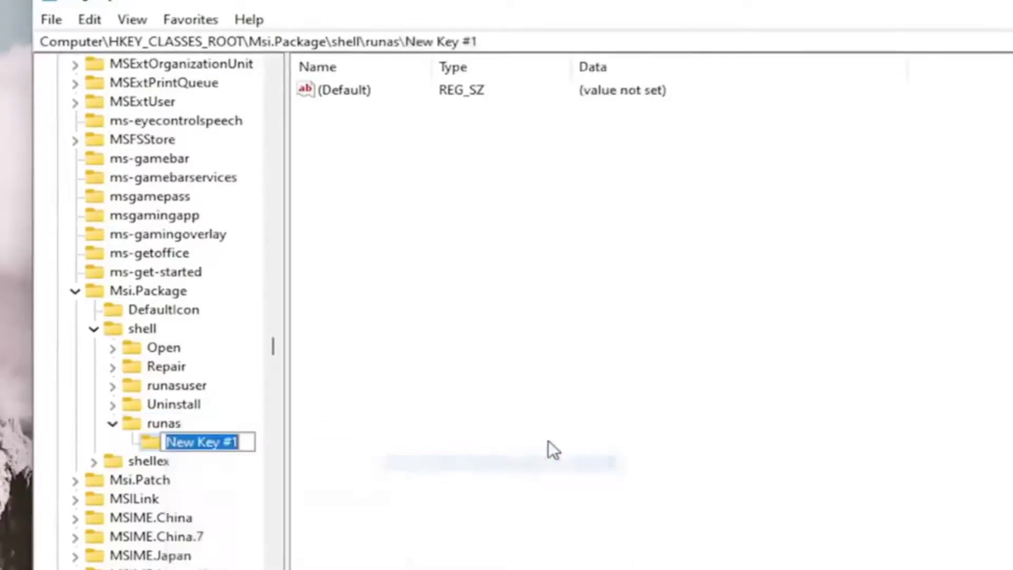
text(command)
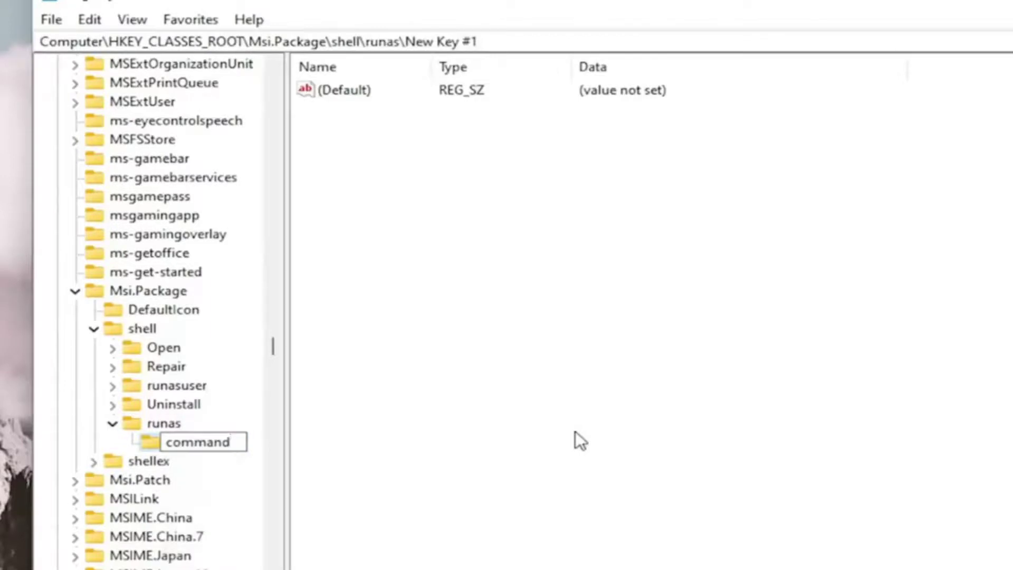
key(Return)
click(742, 371)
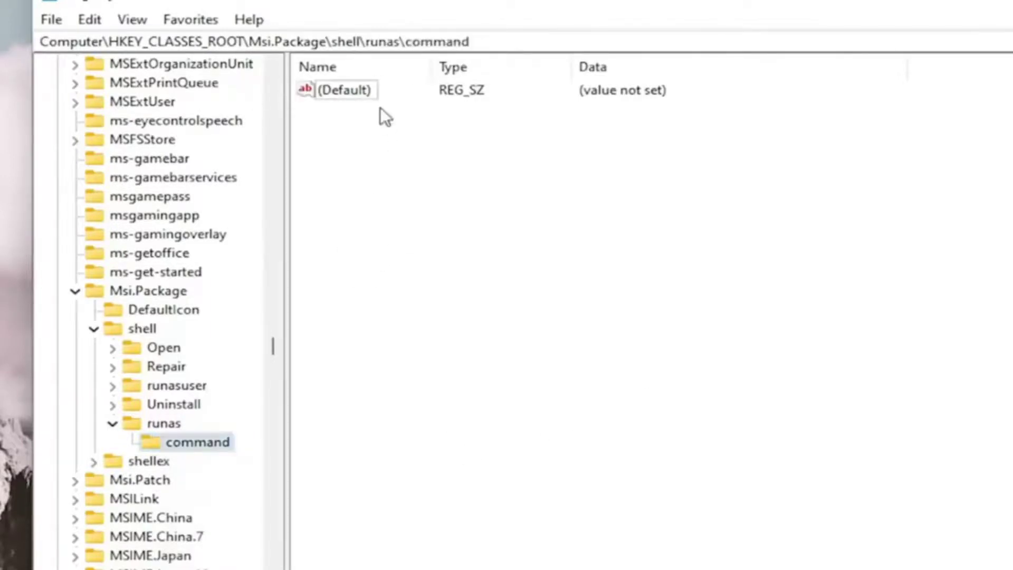
Step: Set the command key's (Default) value to msiexec /i "%1" by pasting it in
right_click(353, 90)
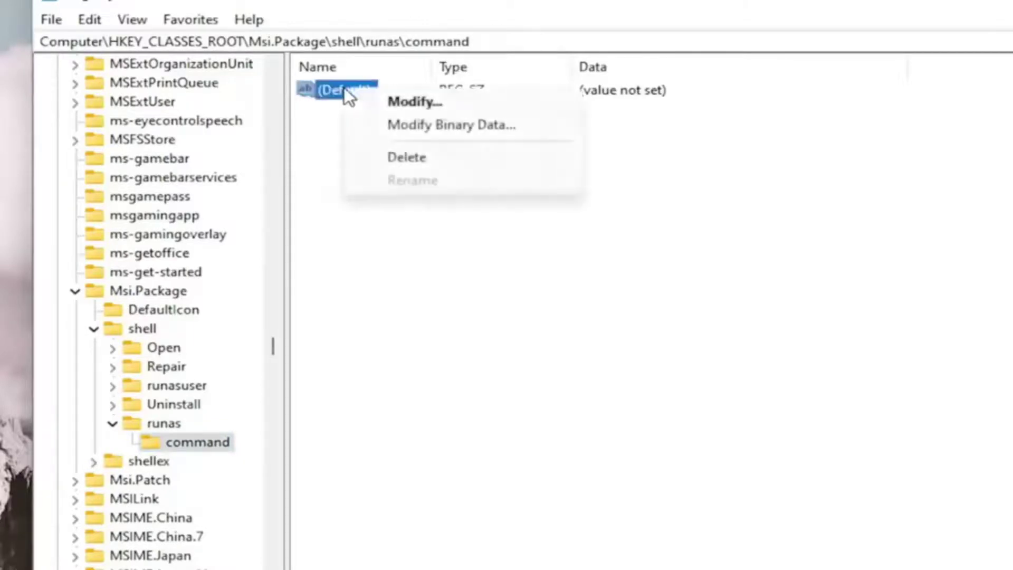
click(391, 109)
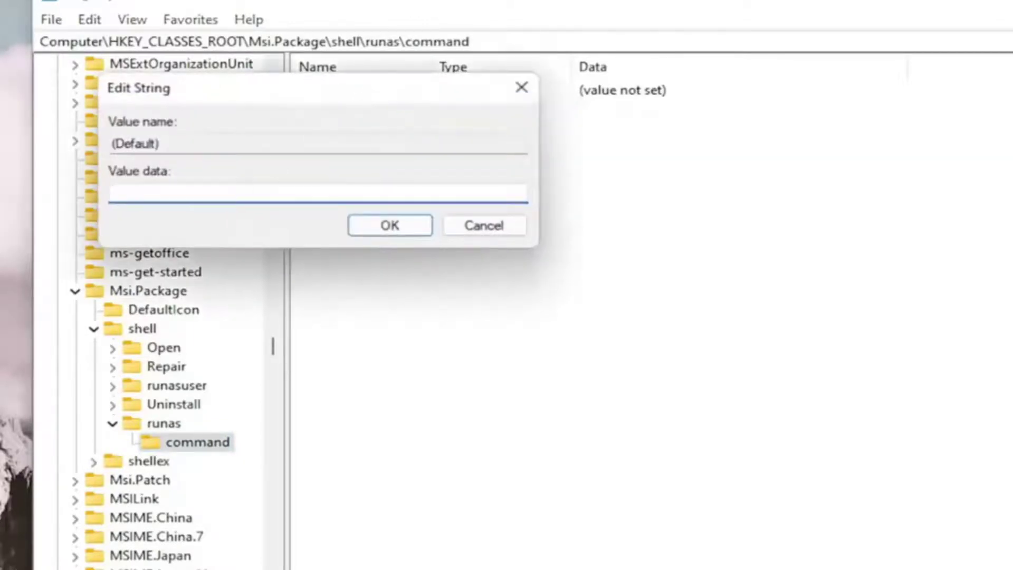
right_click(139, 196)
click(204, 286)
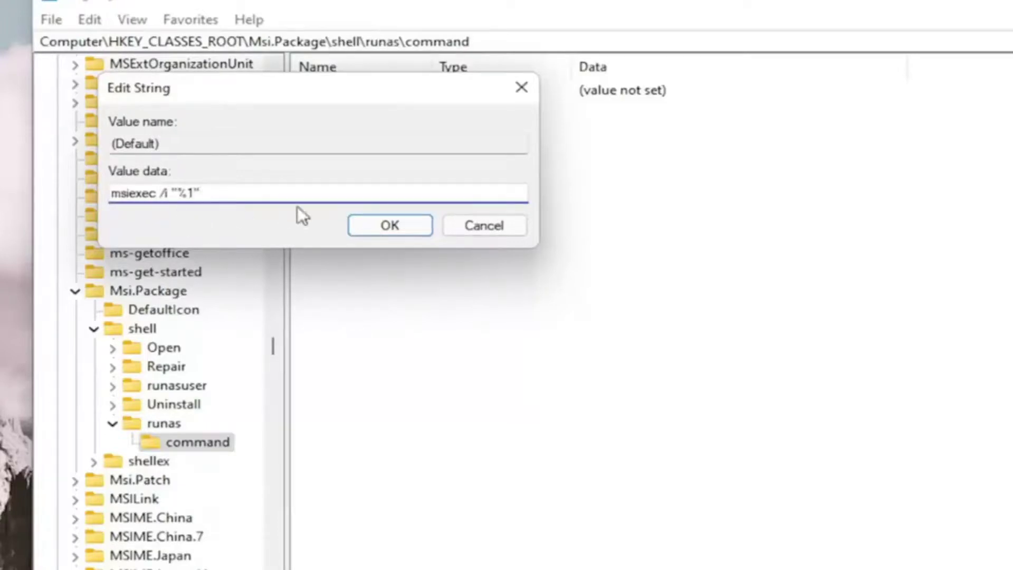
click(405, 219)
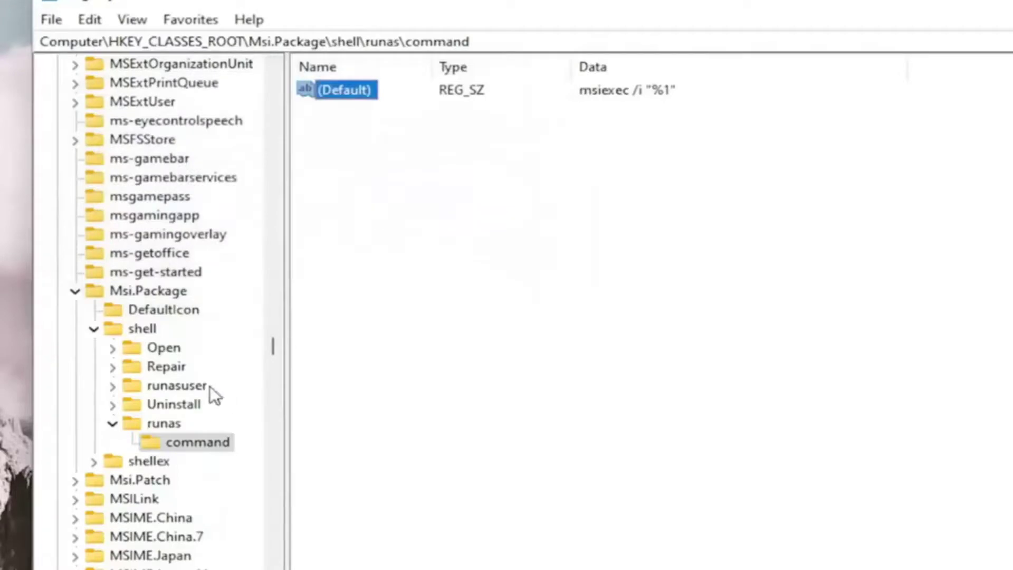
Step: Collapse the runas, shell, Msi.Package and HKEY_CLASSES_ROOT branches, then close Registry Editor
click(113, 423)
click(95, 330)
click(75, 290)
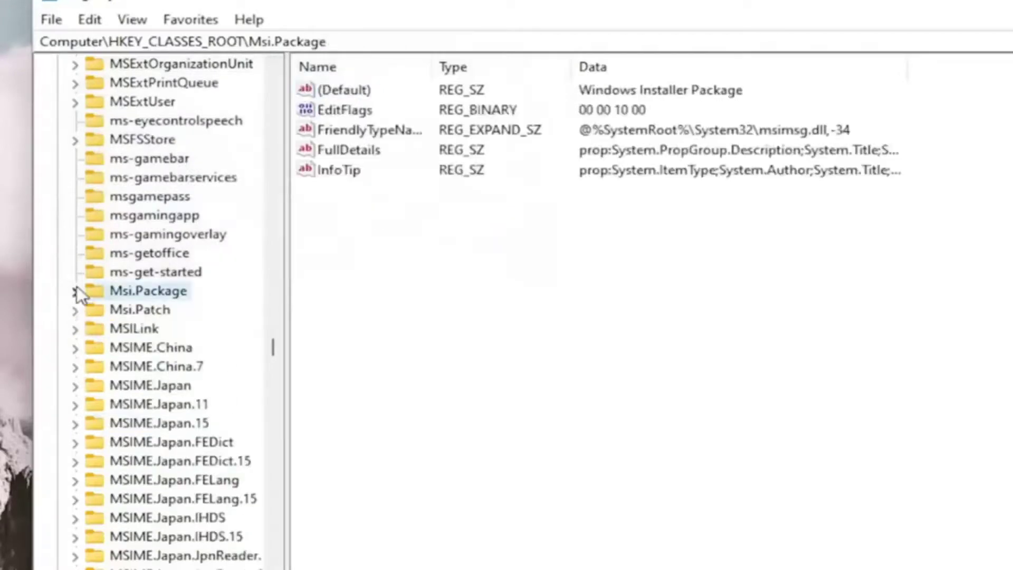
drag(271, 348, 265, 95)
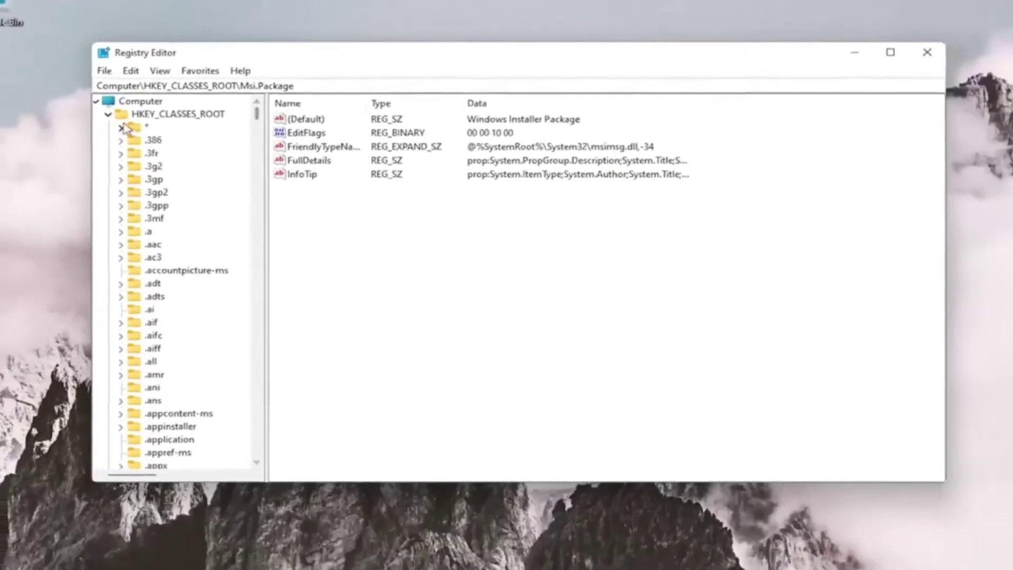
click(127, 122)
click(840, 69)
Step: Restart the computer from the Start button's shutdown options
right_click(399, 554)
mouse_move(506, 504)
click(499, 526)
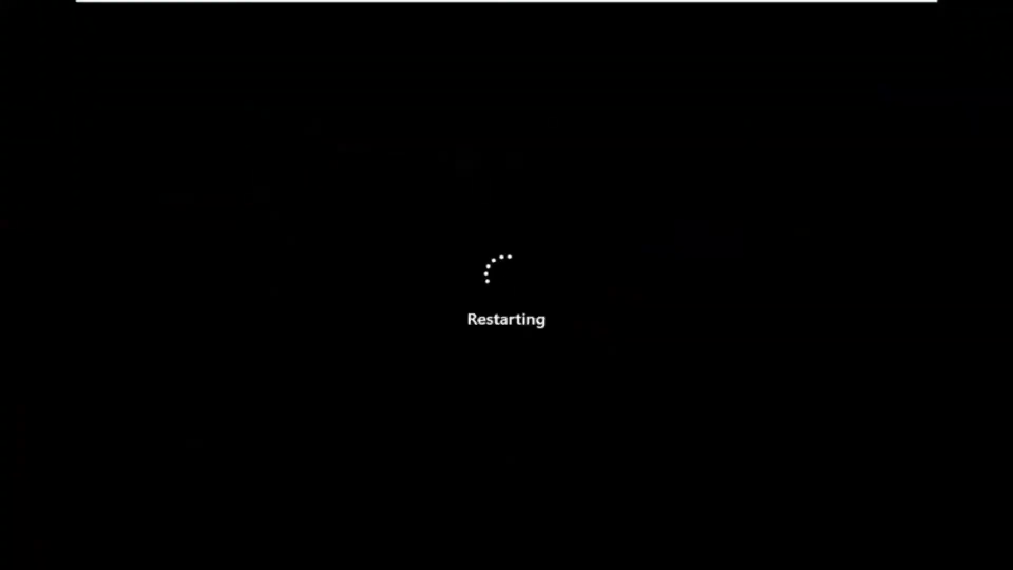